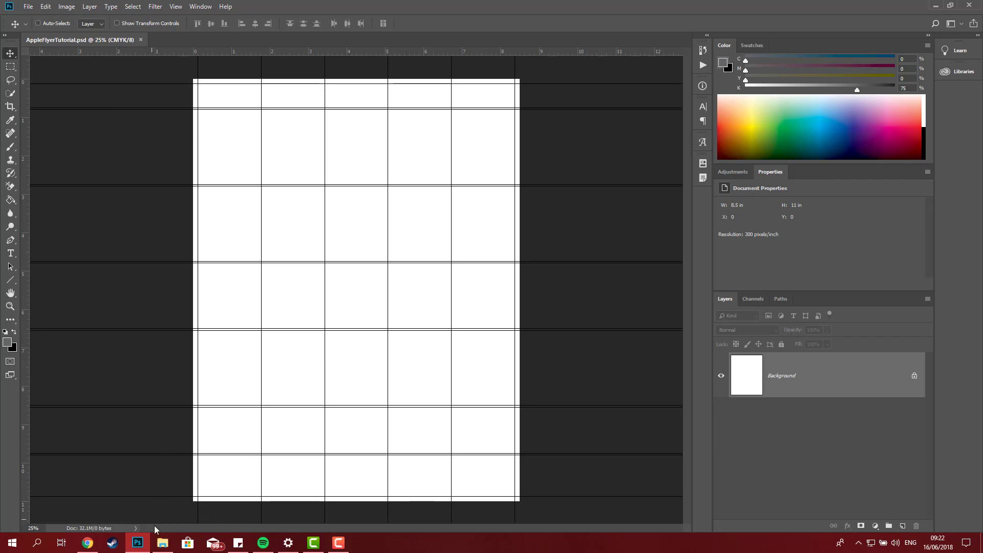
Step: Find and open the Apple Poster folder on the computer and move its window so the flyer canvas is uncovered
{"action": "key", "text": "super"}
{"action": "type", "text": "appl"}
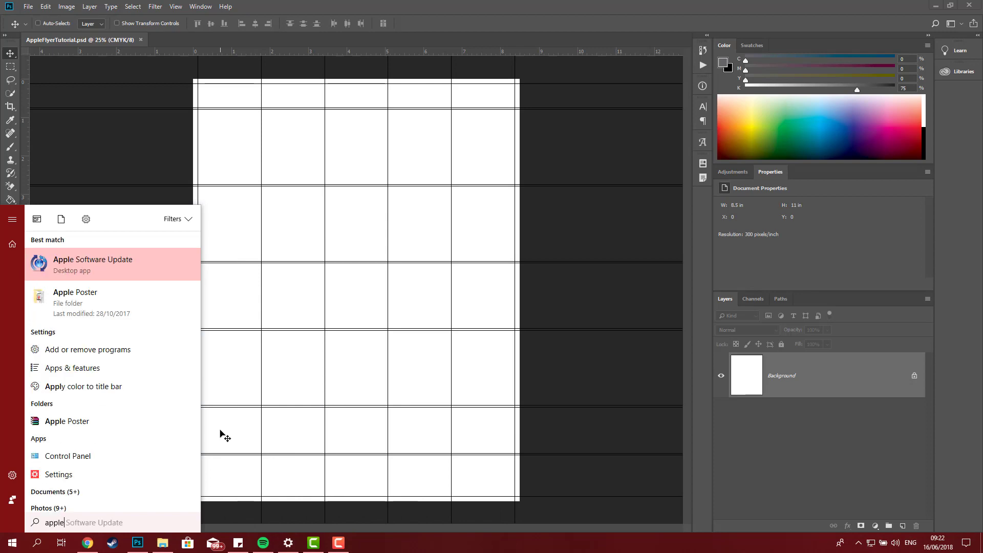
{"action": "type", "text": "e"}
{"action": "left_click", "coordinate": [85, 304]}
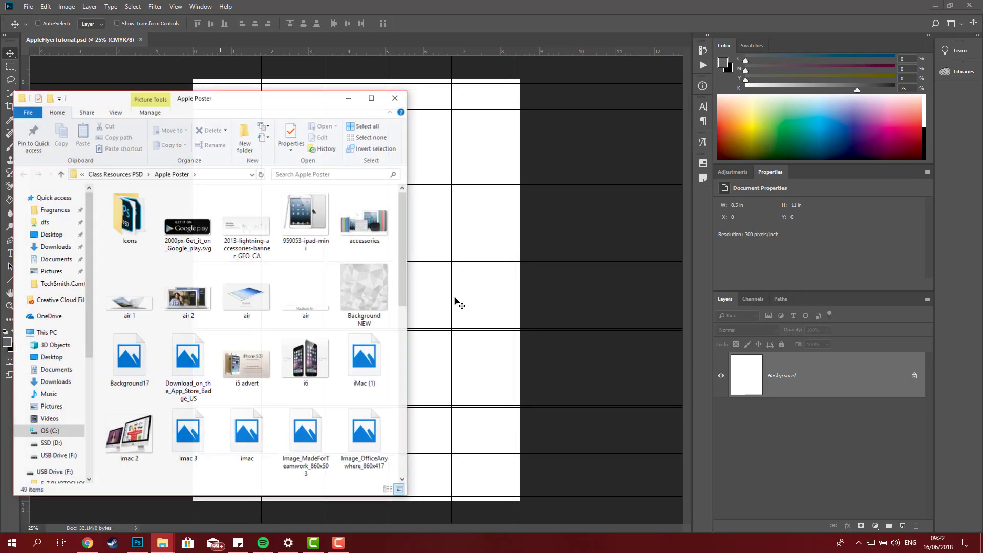
{"action": "left_click_drag", "start_coordinate": [229, 102], "coordinate": [787, 77]}
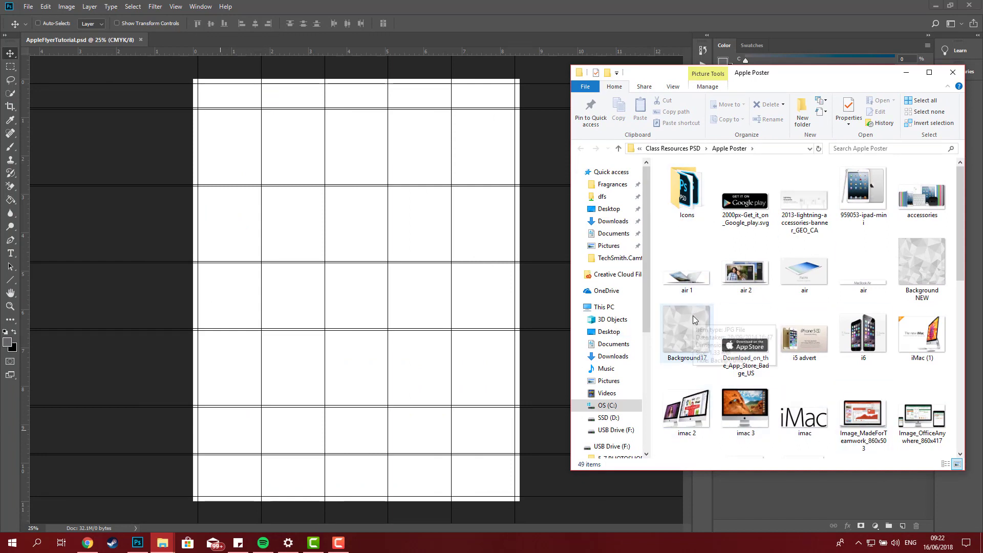
{"action": "left_click_drag", "start_coordinate": [692, 315], "coordinate": [372, 327]}
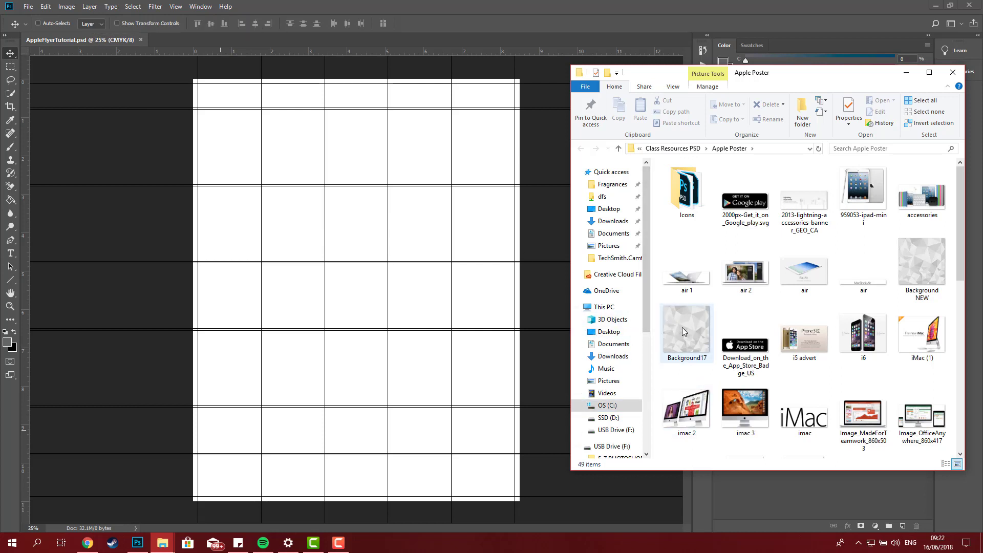
{"action": "left_click_drag", "start_coordinate": [670, 319], "coordinate": [302, 41]}
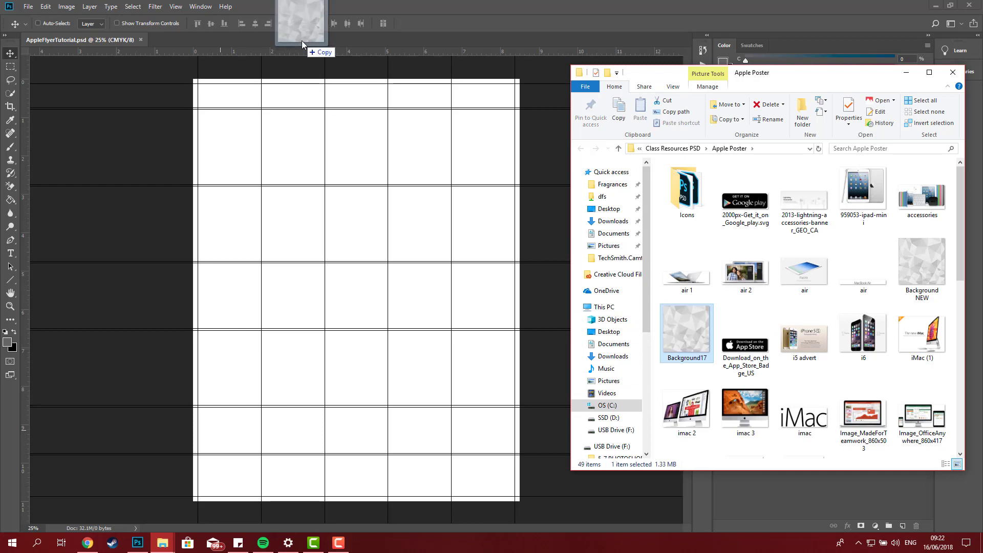
{"action": "left_click_drag", "start_coordinate": [302, 41], "coordinate": [697, 342]}
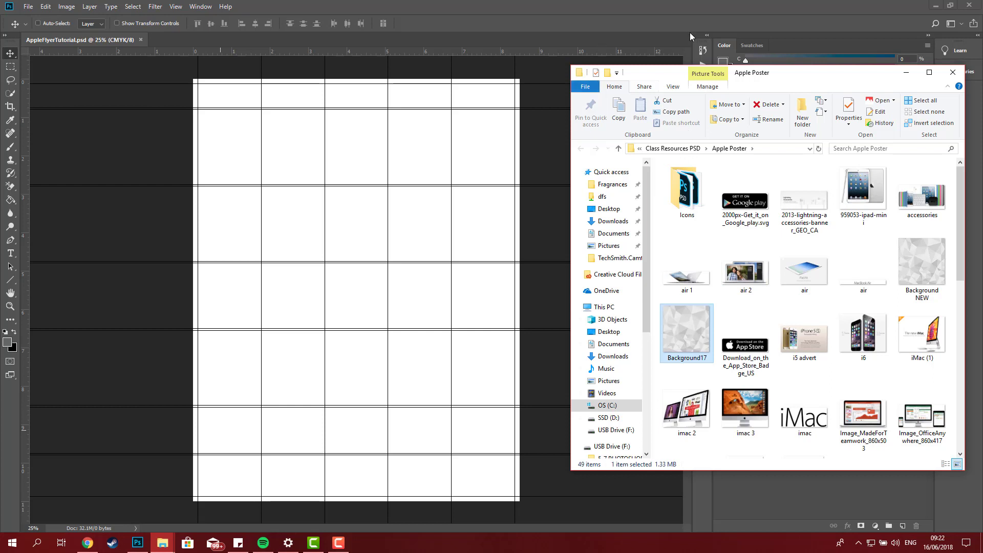
{"action": "left_click", "coordinate": [28, 7]}
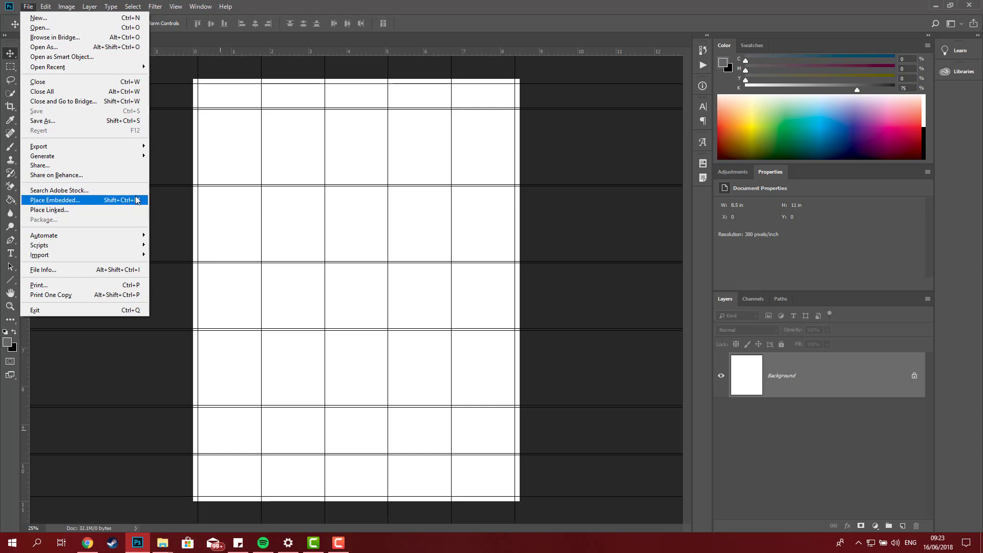
Step: Bring the Apple Poster folder back up and insert the Background17 image into the flyer document in Photoshop
{"action": "left_click", "coordinate": [161, 548]}
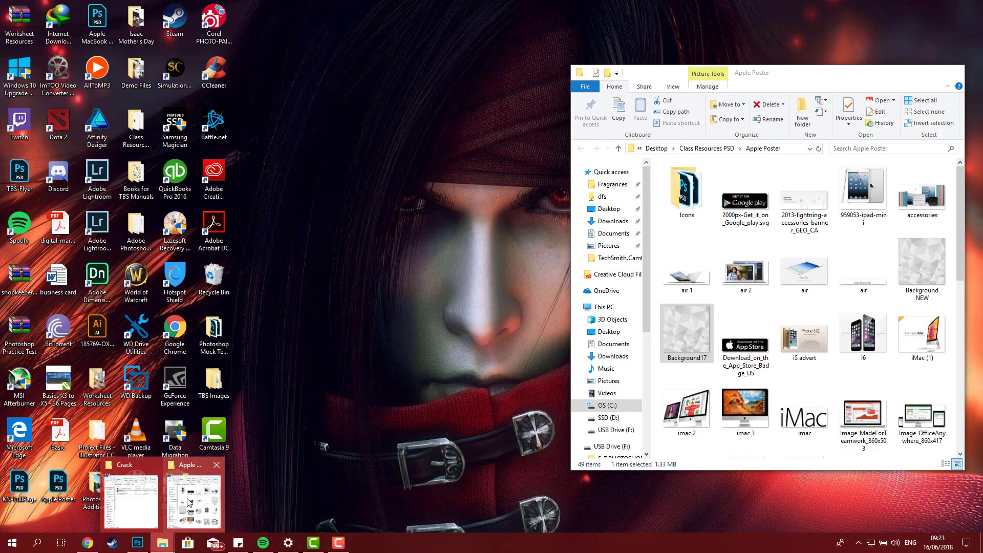
{"action": "left_click", "coordinate": [215, 499]}
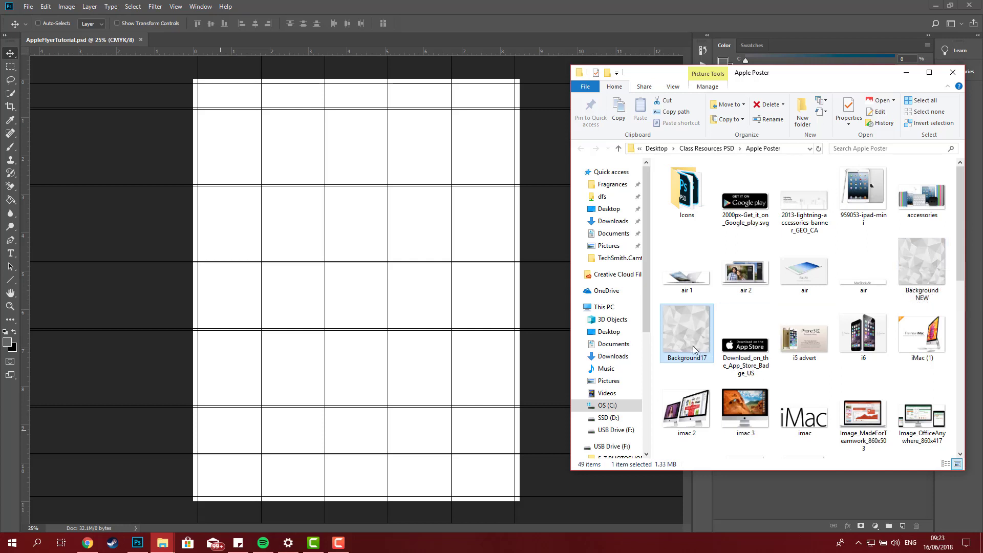
{"action": "left_click_drag", "start_coordinate": [693, 345], "coordinate": [359, 263]}
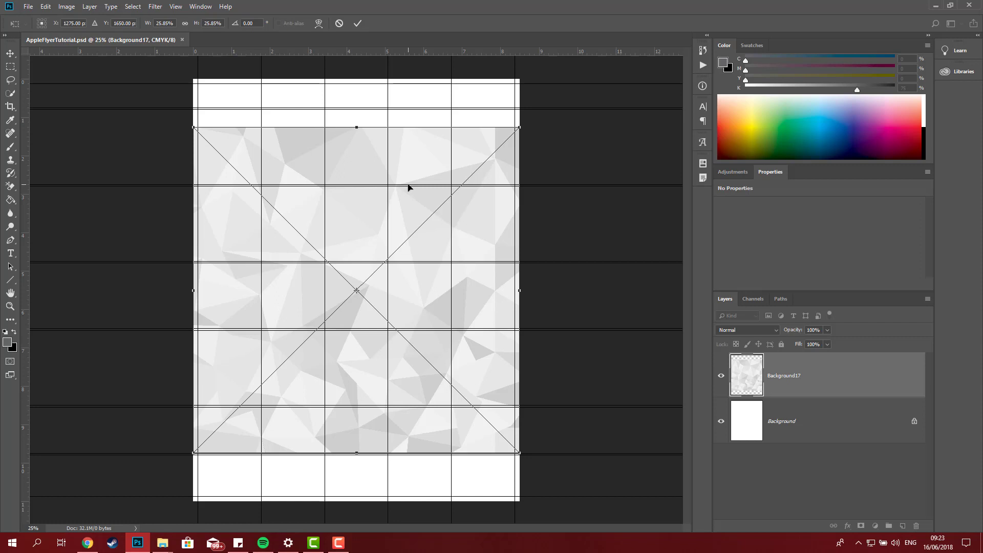
{"action": "right_click", "coordinate": [378, 199]}
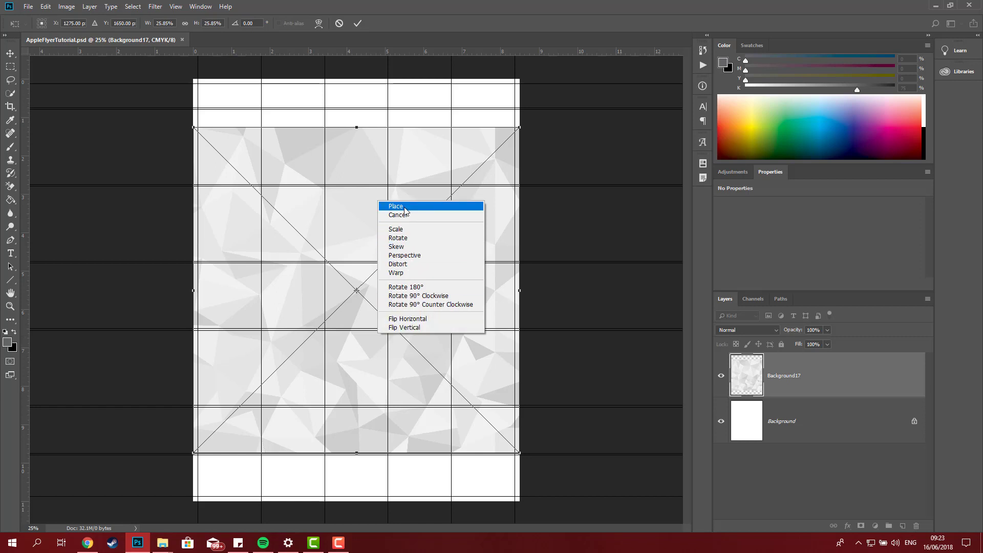
{"action": "left_click", "coordinate": [341, 165]}
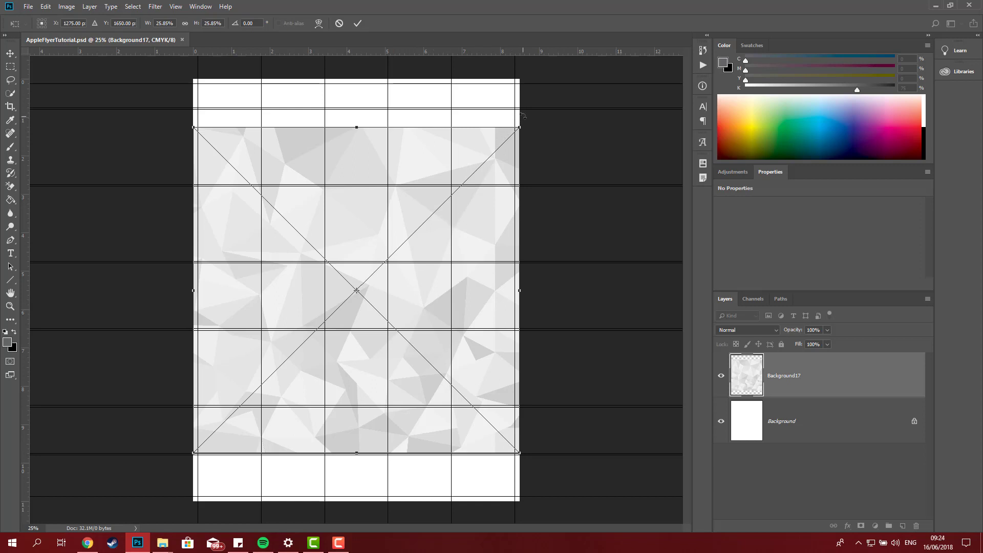
{"action": "left_click_drag", "start_coordinate": [522, 124], "coordinate": [620, 209]}
{"action": "left_click_drag", "start_coordinate": [527, 119], "coordinate": [533, 181]}
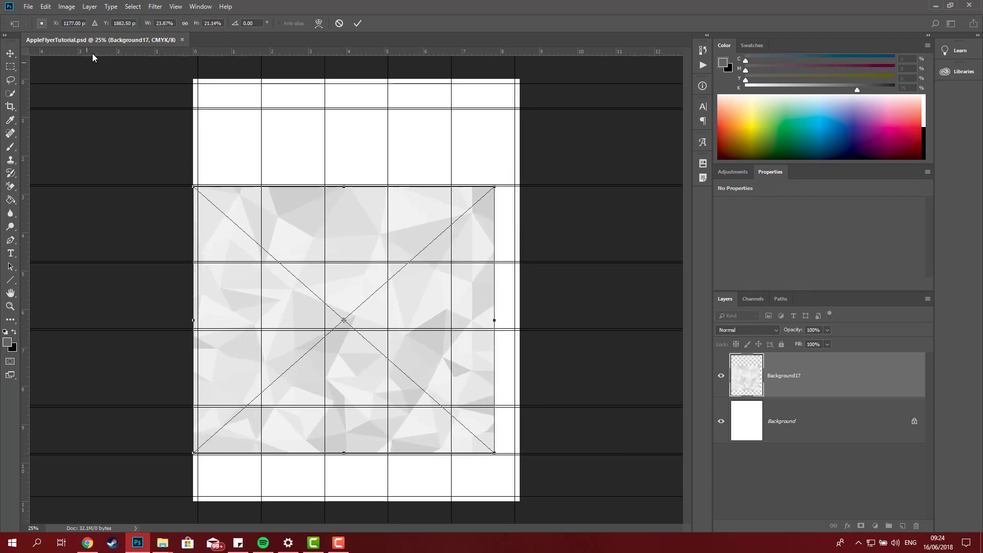
Step: Link the image's width and height, scale it to about 34.58% so it covers the whole page, and place it
{"action": "left_click", "coordinate": [182, 27]}
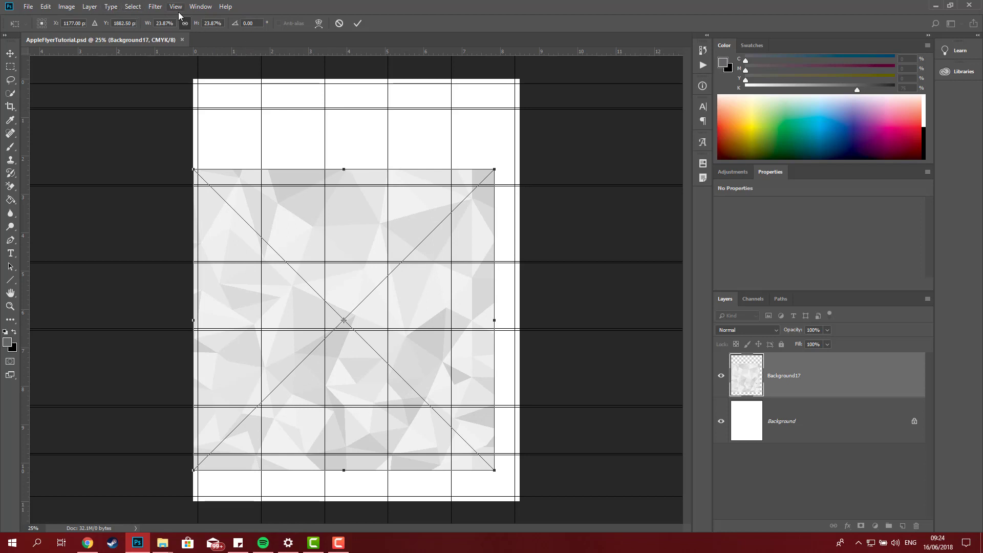
{"action": "left_click_drag", "start_coordinate": [490, 170], "coordinate": [587, 77]}
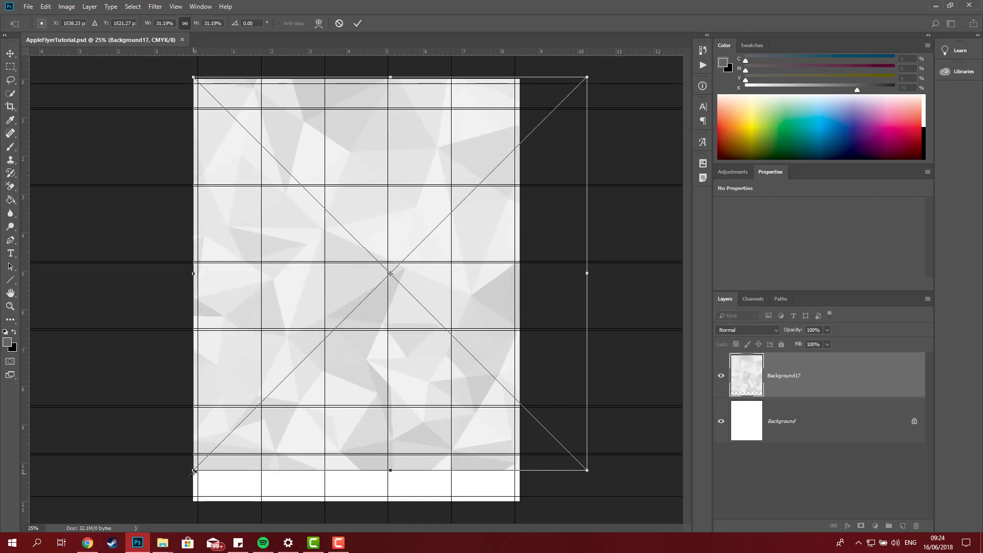
{"action": "left_click_drag", "start_coordinate": [194, 470], "coordinate": [156, 507]}
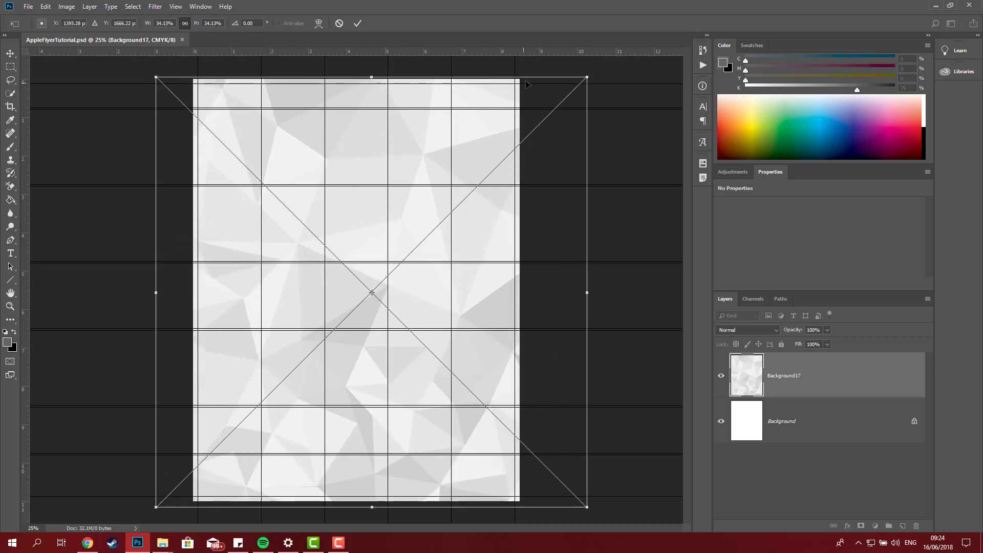
{"action": "left_click_drag", "start_coordinate": [587, 77], "coordinate": [592, 72]}
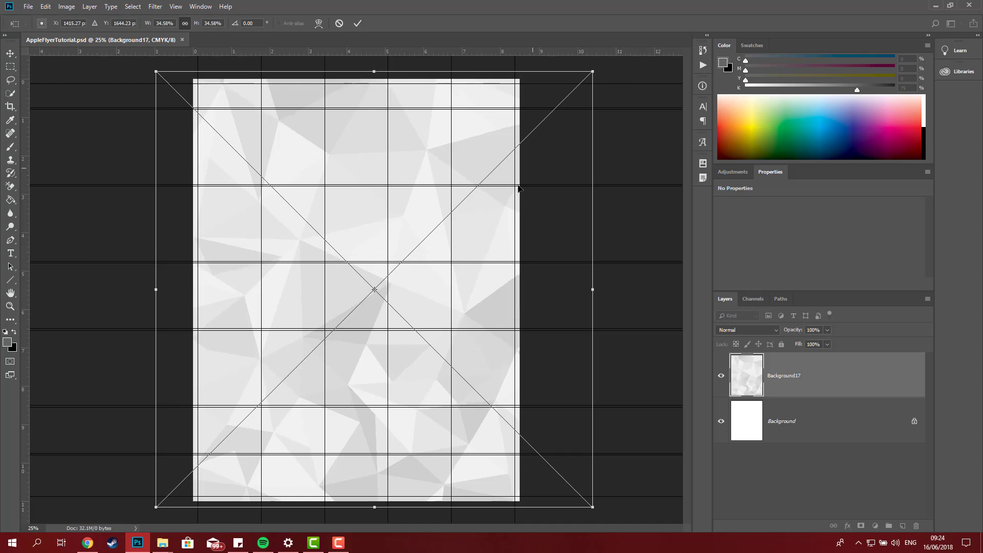
{"action": "right_click", "coordinate": [303, 180]}
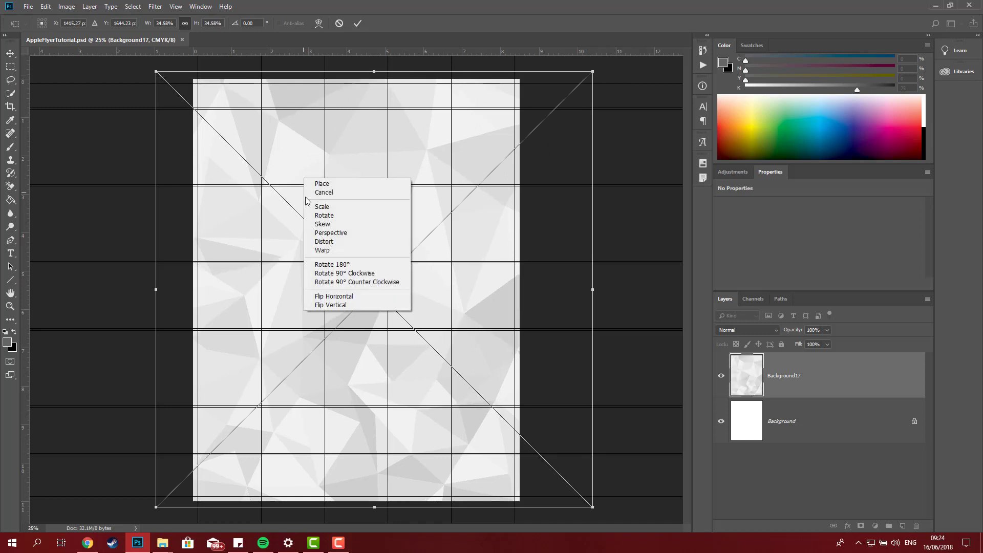
{"action": "left_click", "coordinate": [311, 185]}
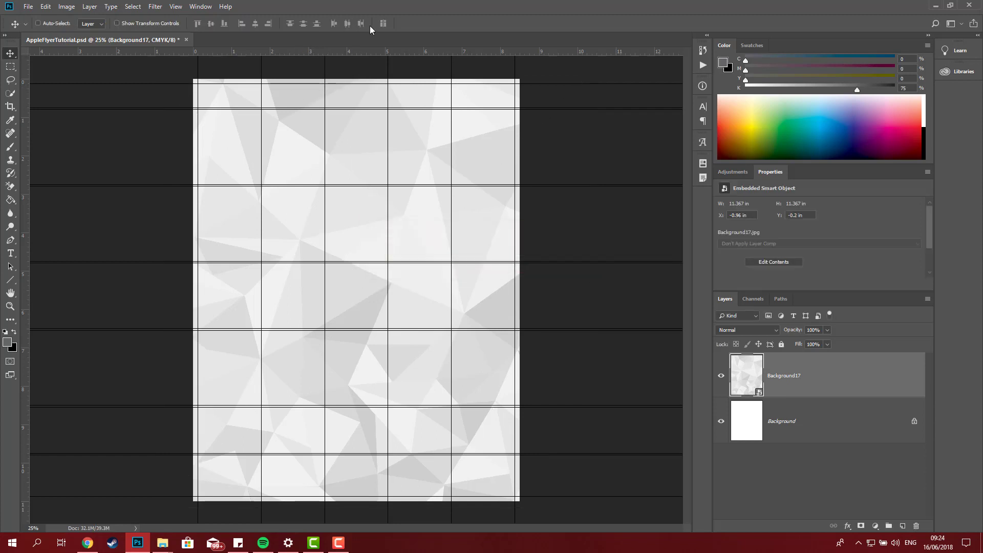
{"action": "key", "text": "ctrl+t"}
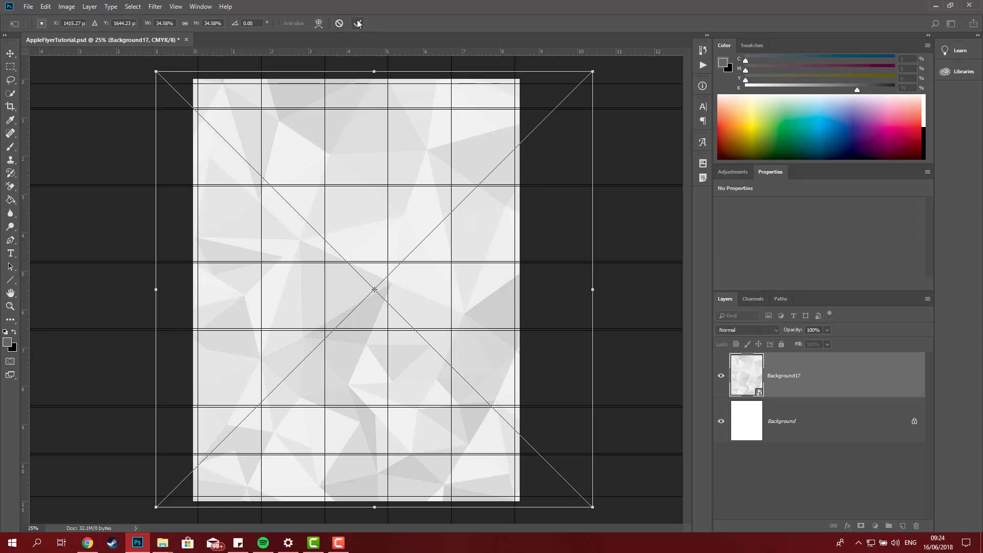
{"action": "left_click", "coordinate": [358, 24]}
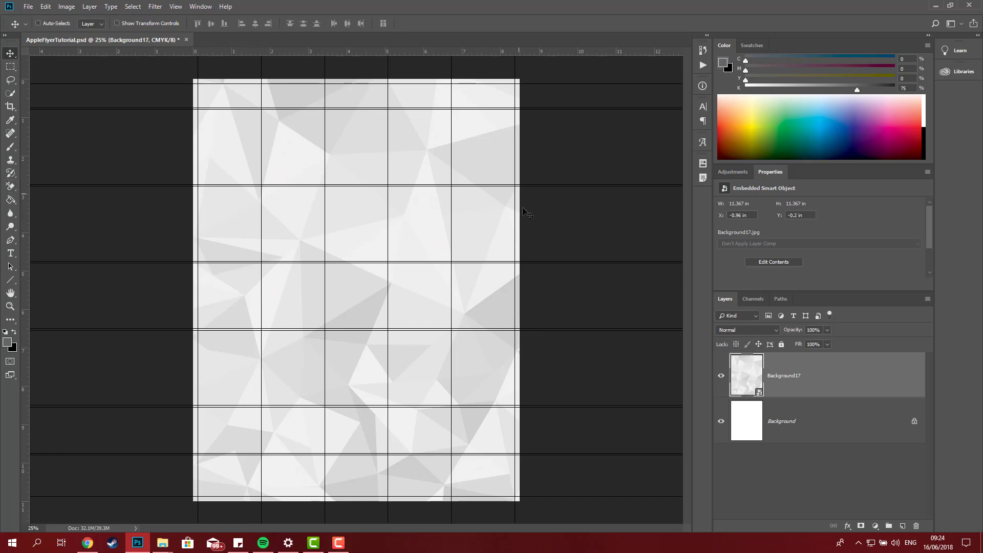
{"action": "left_click", "coordinate": [10, 66]}
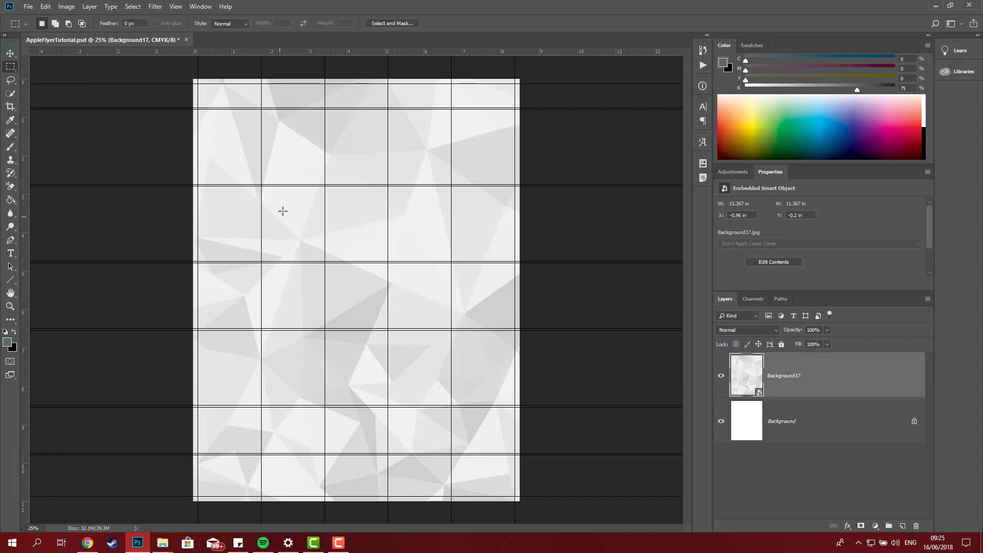
{"action": "left_click_drag", "start_coordinate": [282, 211], "coordinate": [445, 351]}
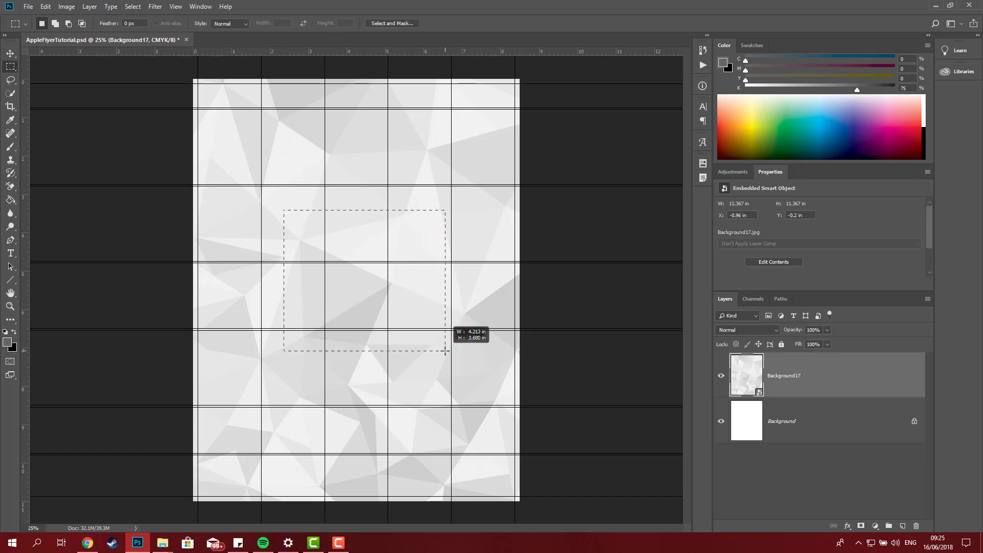
{"action": "left_click_drag", "start_coordinate": [445, 351], "coordinate": [444, 350]}
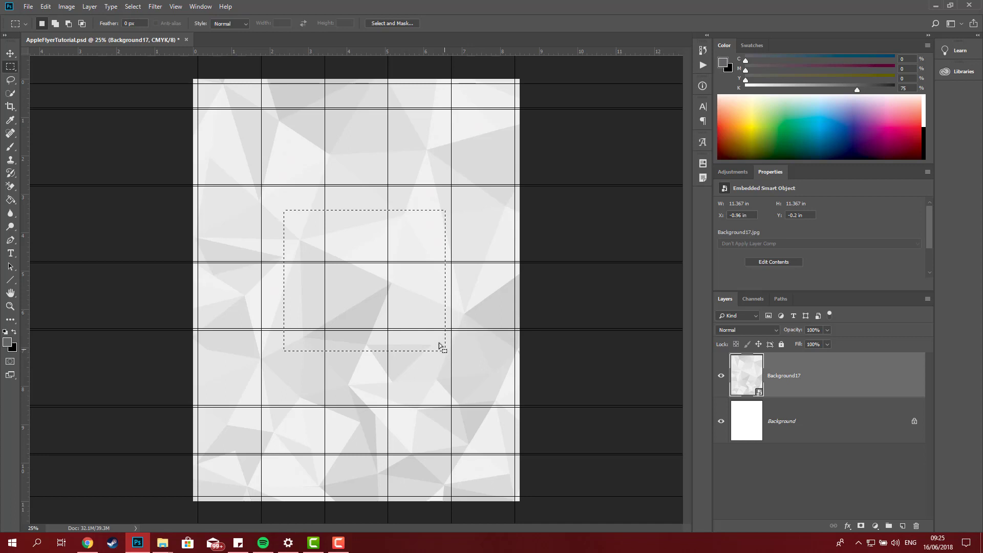
{"action": "left_click", "coordinate": [383, 201]}
{"action": "left_click_drag", "start_coordinate": [262, 162], "coordinate": [409, 321]}
{"action": "key", "text": "ctrl+d"}
{"action": "left_click", "coordinate": [826, 427], "text": "shift"}
{"action": "left_click", "coordinate": [844, 380]}
Step: Select the entire canvas, centre the Background17 layer on it vertically and horizontally, and clear the selection
{"action": "left_click", "coordinate": [10, 54]}
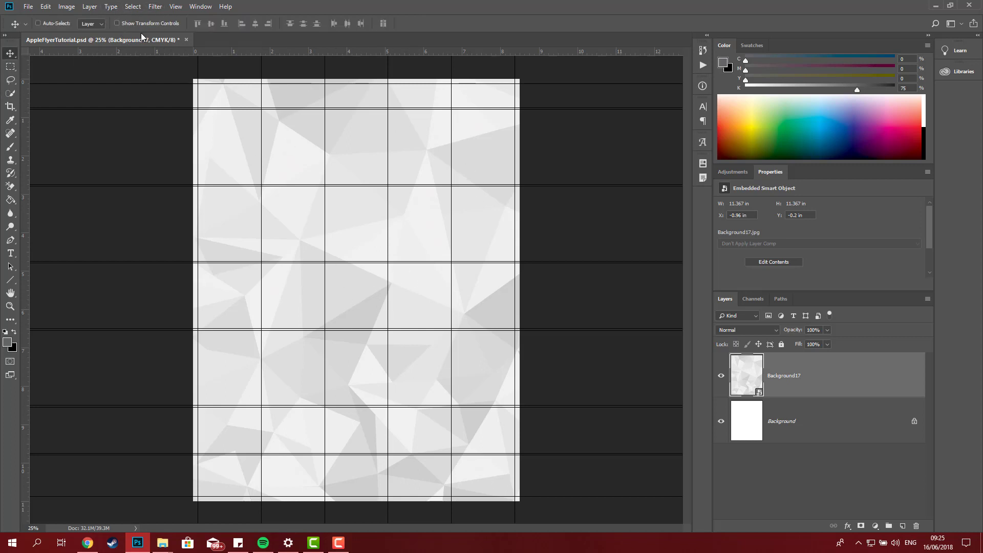
{"action": "left_click", "coordinate": [133, 8]}
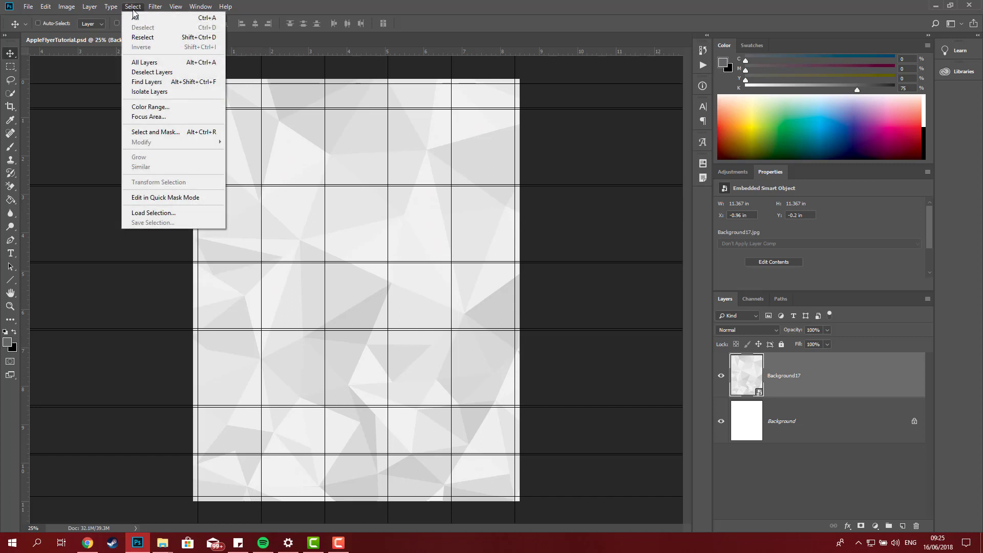
{"action": "left_click", "coordinate": [134, 18]}
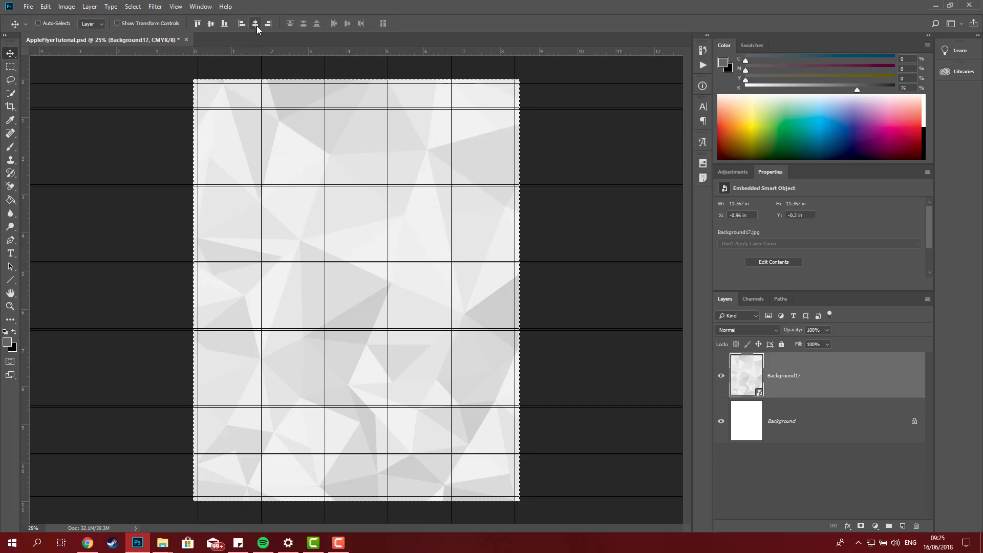
{"action": "left_click", "coordinate": [207, 28]}
{"action": "left_click", "coordinate": [255, 23]}
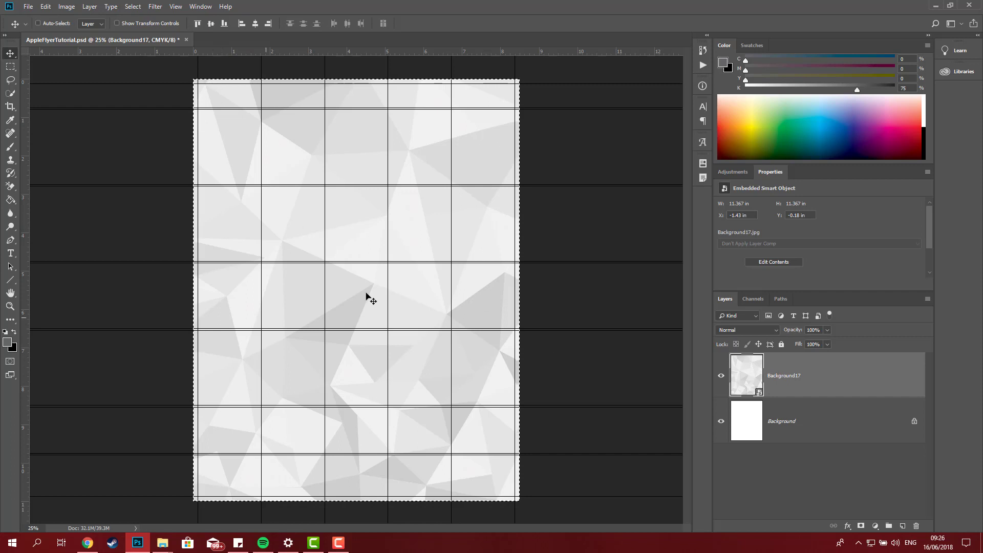
{"action": "key", "text": "ctrl"}
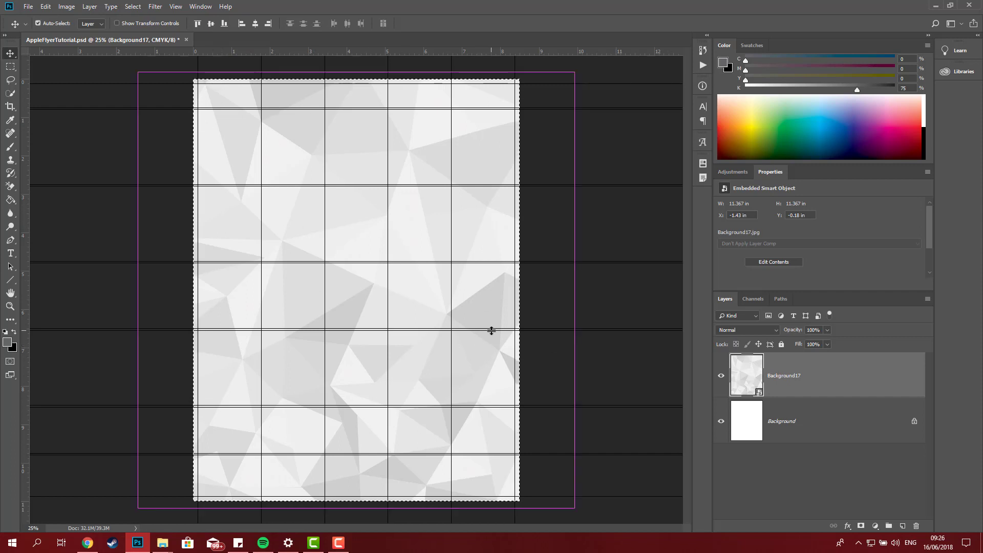
{"action": "key", "text": "ctrl+d"}
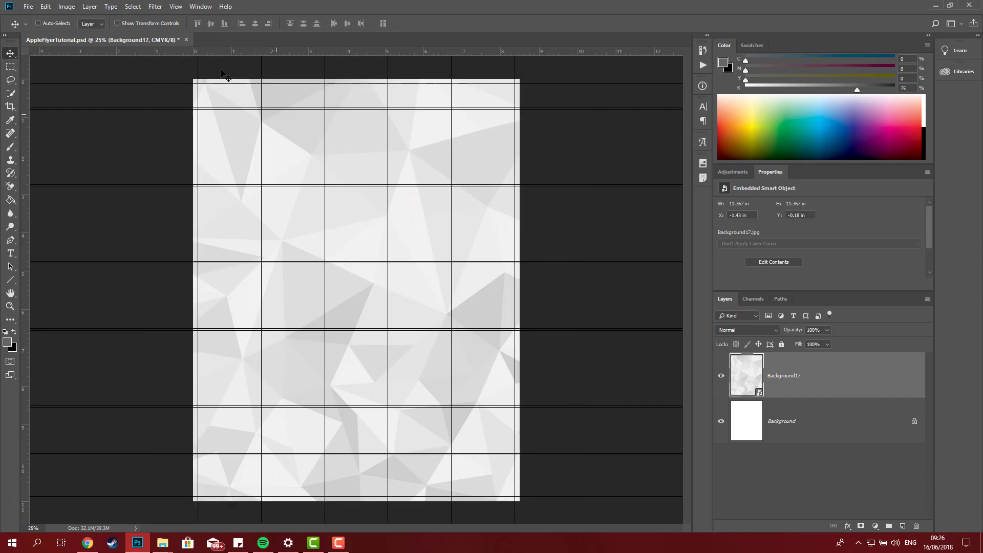
{"action": "left_click", "coordinate": [132, 6]}
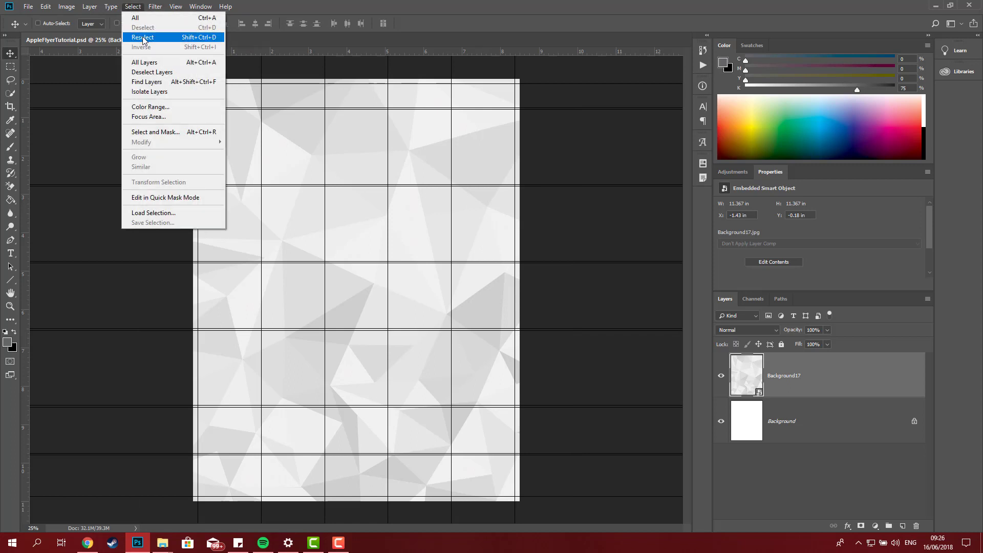
{"action": "left_click", "coordinate": [560, 154]}
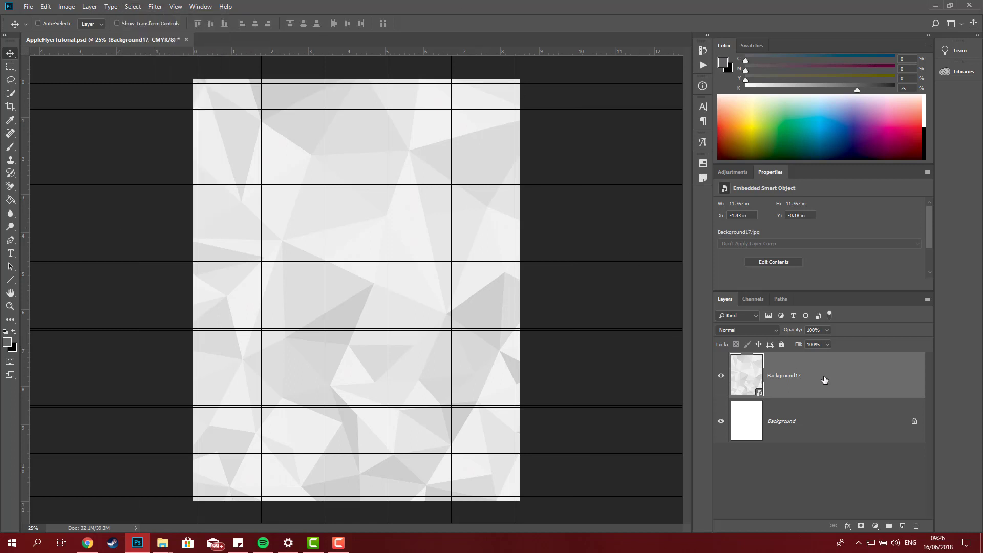
Step: Rename the Background17 layer as BG
{"action": "double_click", "coordinate": [792, 375]}
{"action": "type", "text": "VG"}
{"action": "key", "text": "Return"}
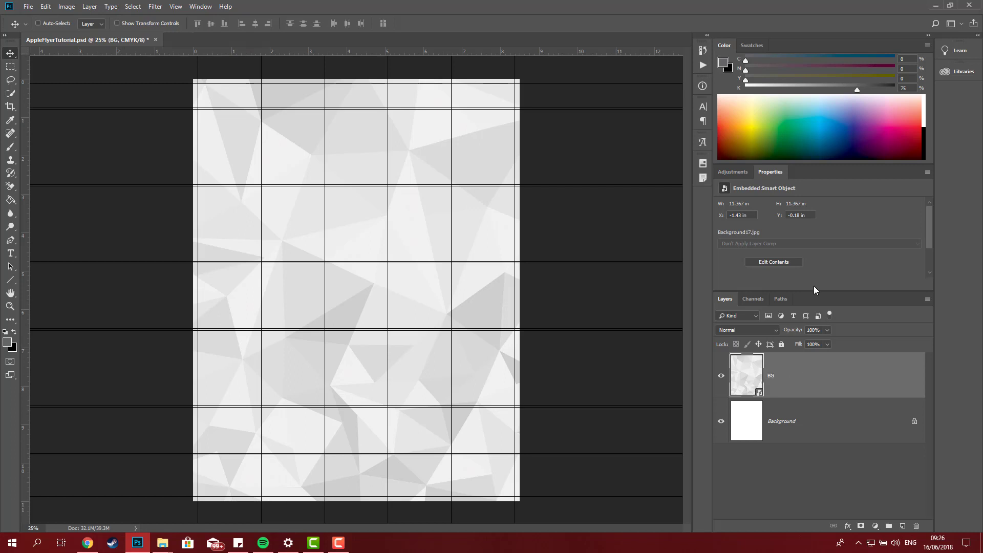